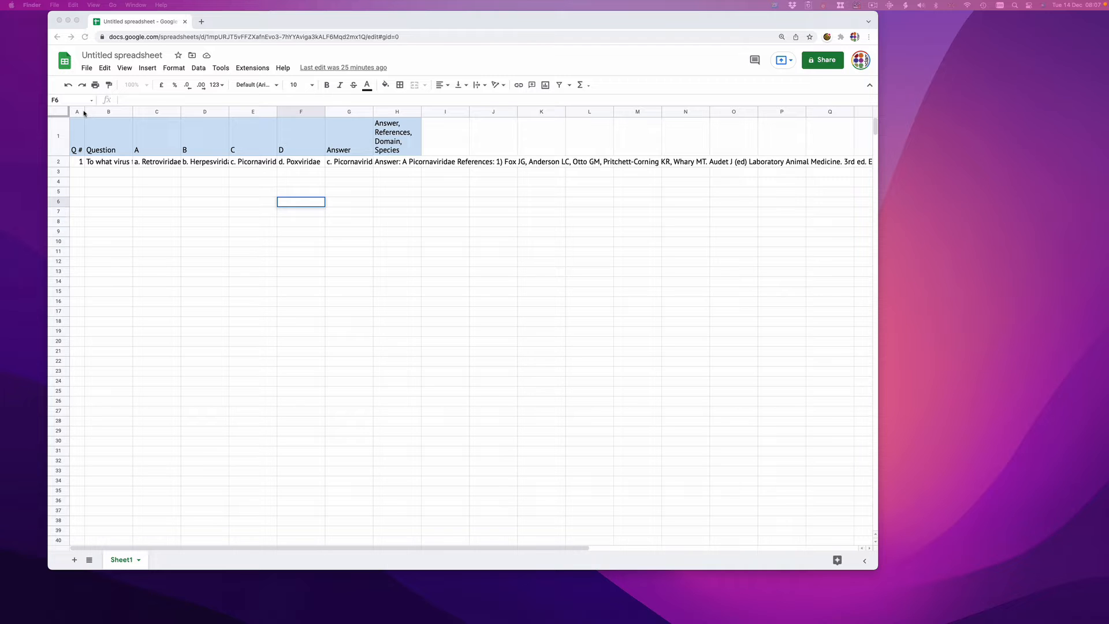
Widen column A, Q #, by hand, then fit its width to its contents.
{"action": "left_click", "coordinate": [84, 113]}
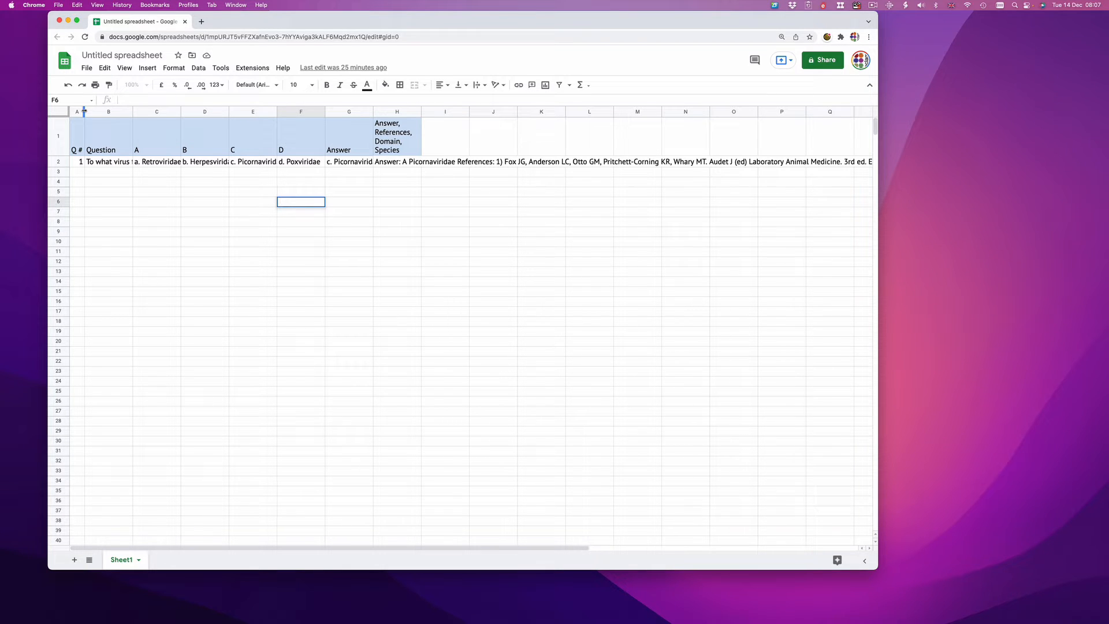
{"action": "left_click_drag", "start_coordinate": [84, 112], "coordinate": [110, 114]}
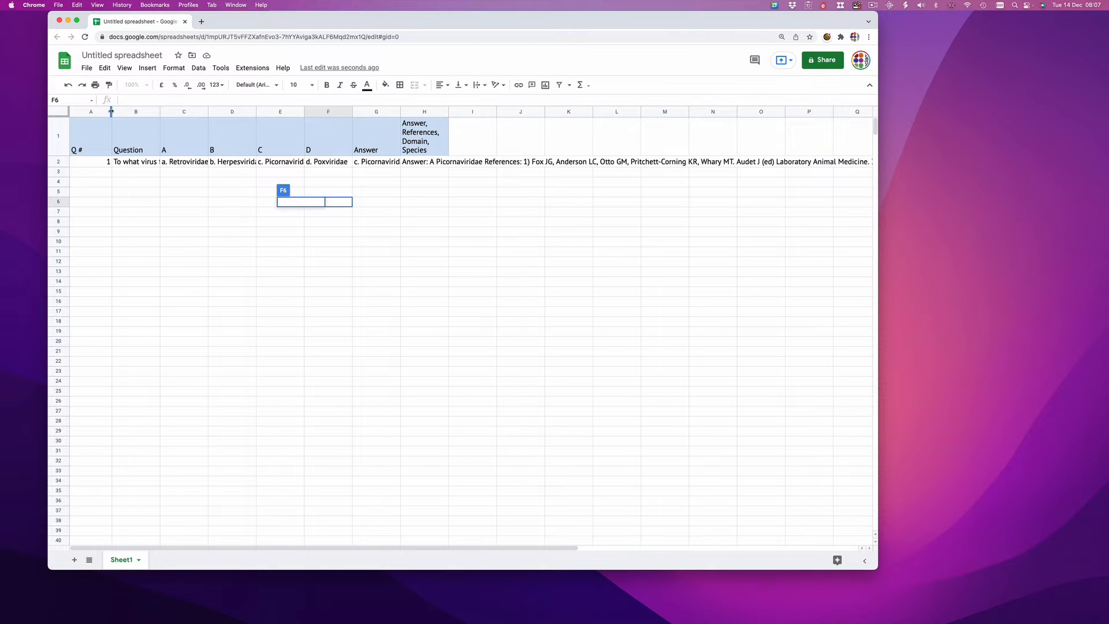
{"action": "double_click", "coordinate": [111, 111]}
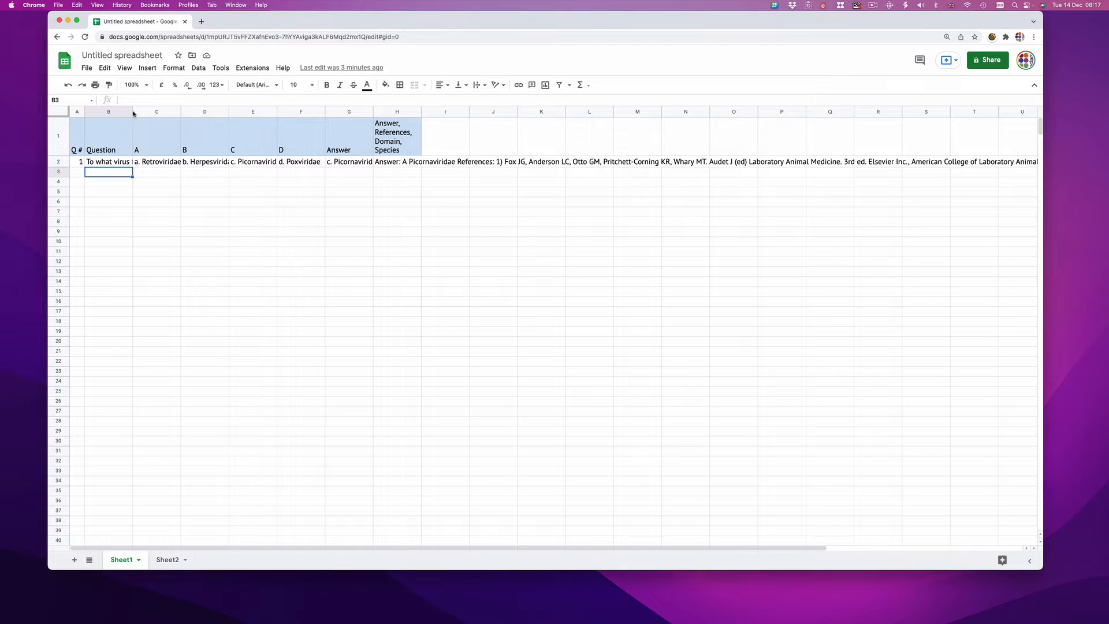
Fit the widths of columns B, C, D, E, G and H to their contents.
{"action": "left_click", "coordinate": [132, 112]}
{"action": "double_click", "coordinate": [132, 112]}
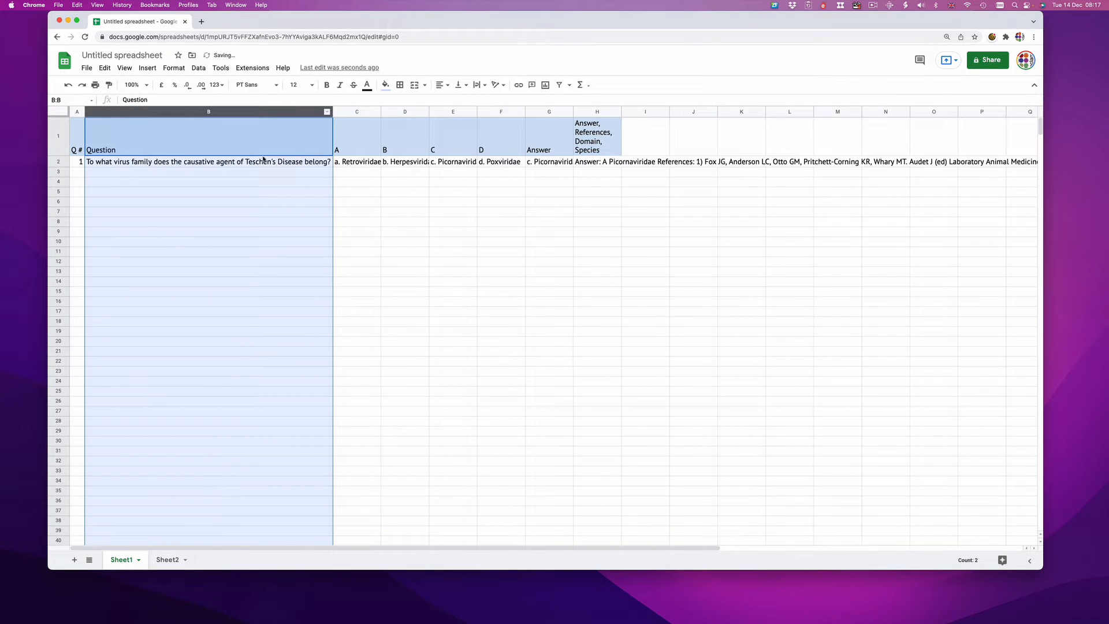
{"action": "double_click", "coordinate": [381, 112]}
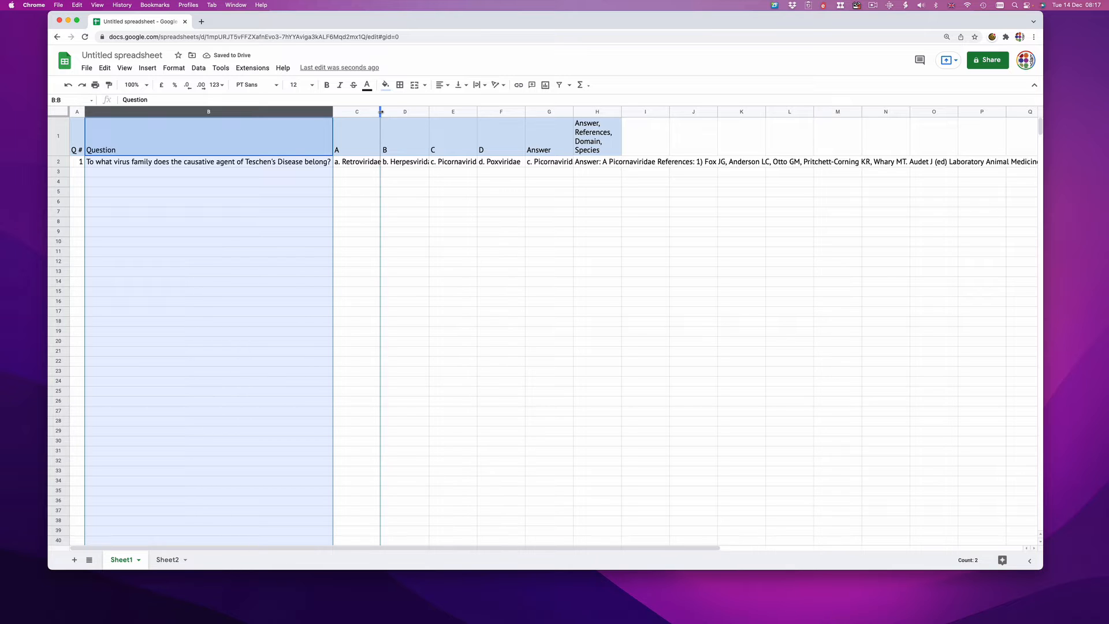
{"action": "double_click", "coordinate": [432, 112]}
{"action": "double_click", "coordinate": [487, 112]}
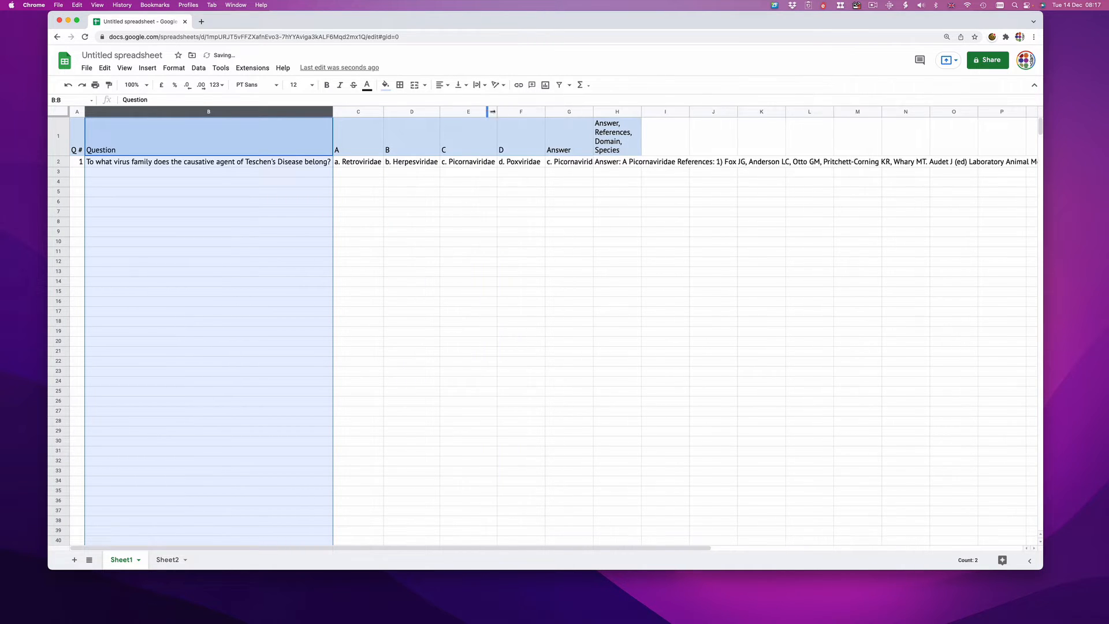
{"action": "double_click", "coordinate": [595, 112]}
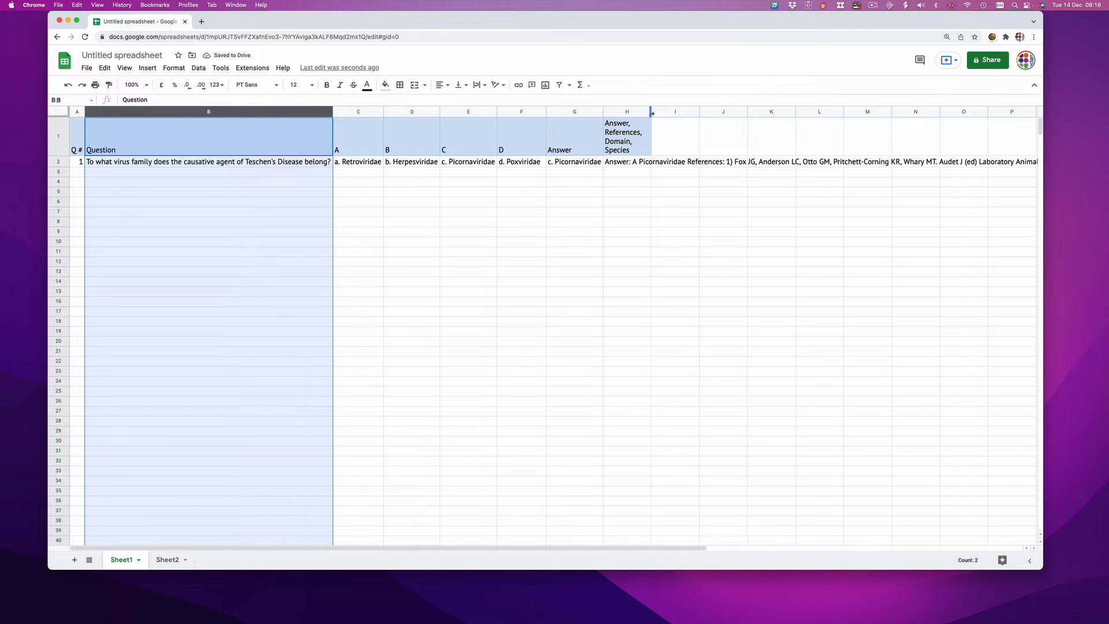
{"action": "double_click", "coordinate": [652, 113]}
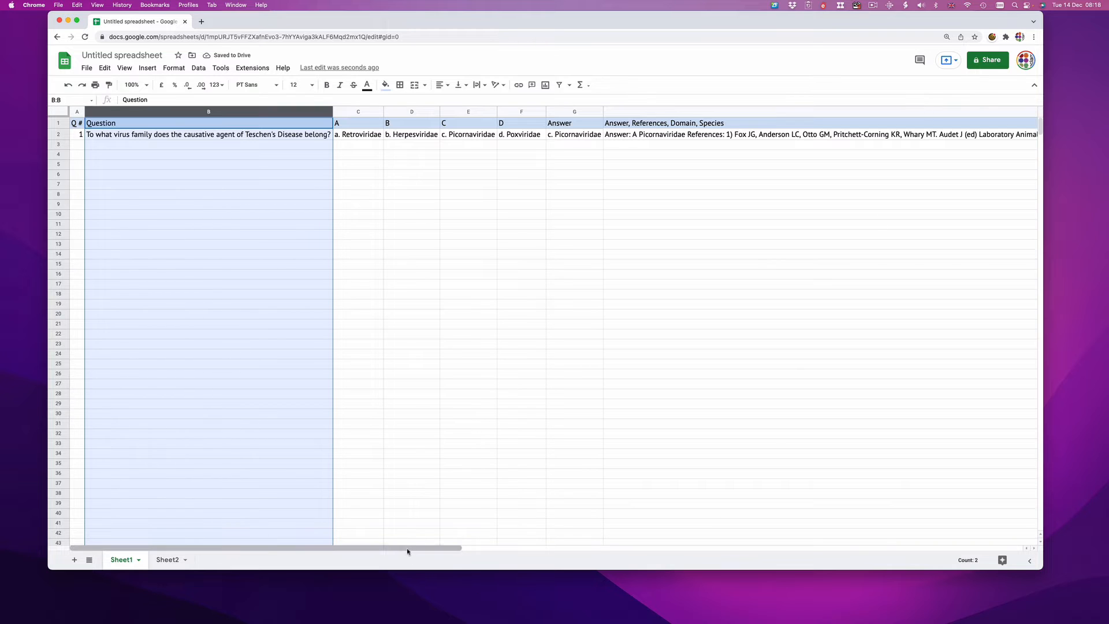
Narrow column H to slightly wider than its header text and fit row 2's height to its contents.
{"action": "left_click_drag", "start_coordinate": [410, 551], "coordinate": [635, 553]}
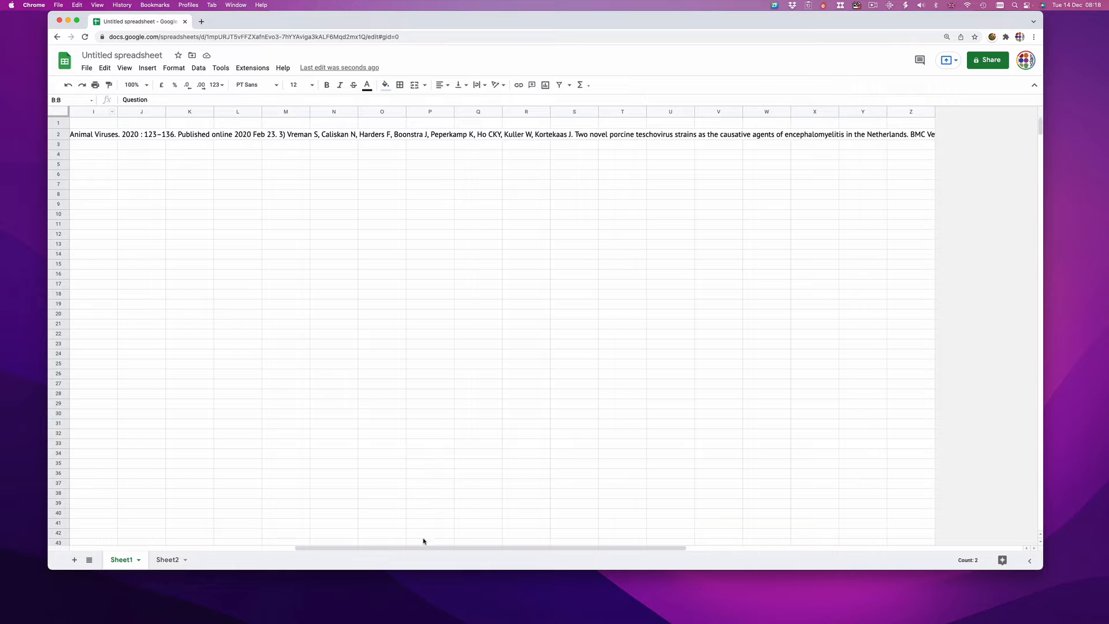
{"action": "left_click_drag", "start_coordinate": [421, 549], "coordinate": [419, 551]}
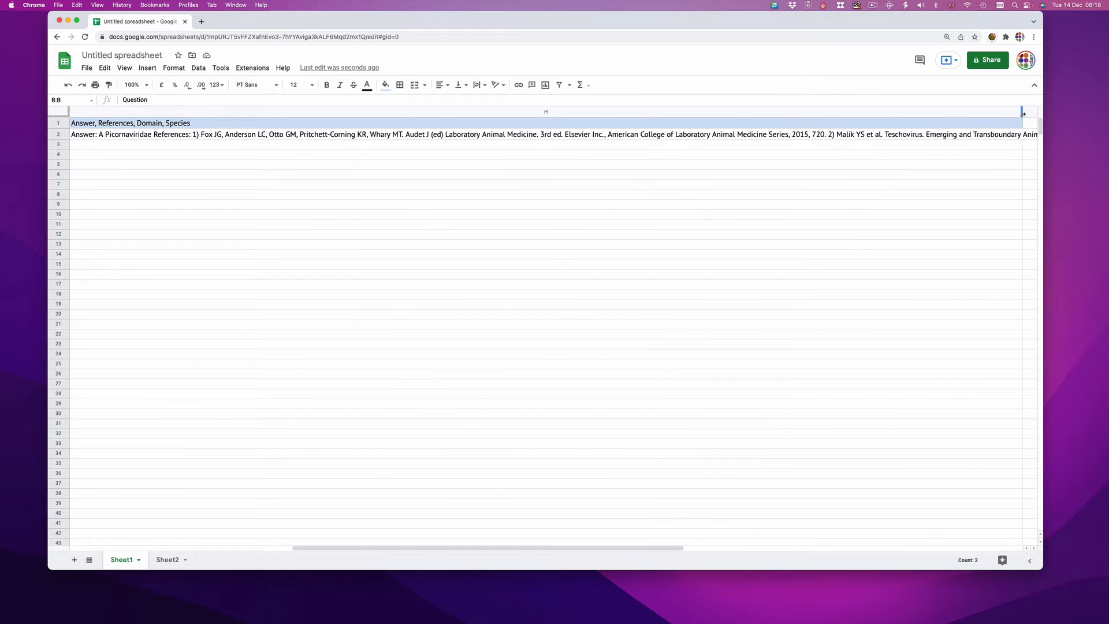
{"action": "left_click_drag", "start_coordinate": [1023, 113], "coordinate": [261, 162]}
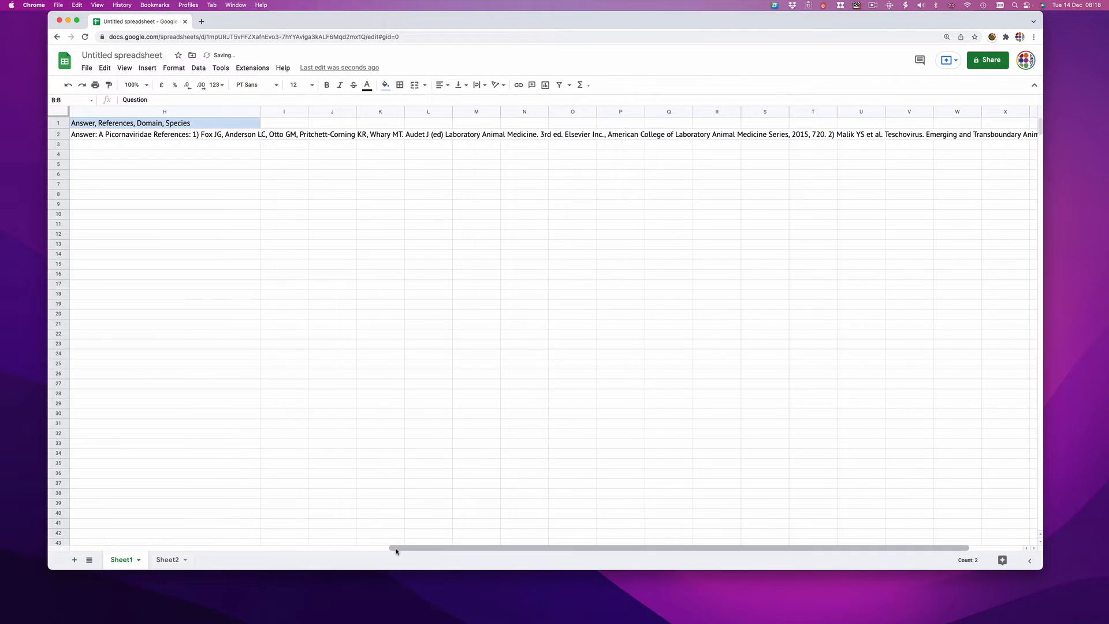
{"action": "left_click_drag", "start_coordinate": [396, 549], "coordinate": [123, 549]}
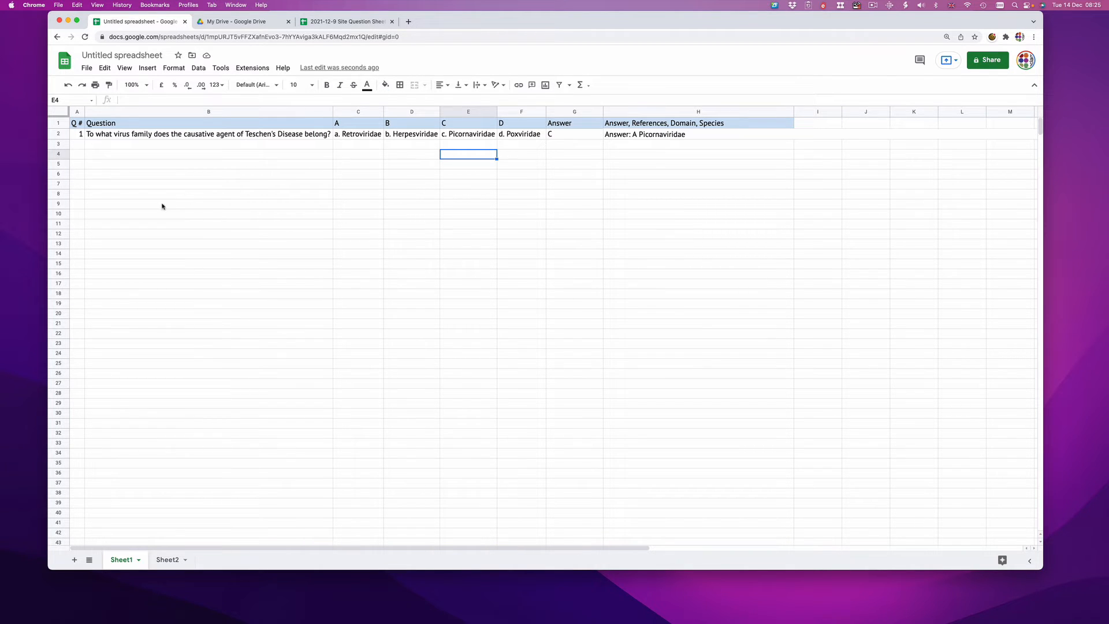
{"action": "double_click", "coordinate": [63, 139]}
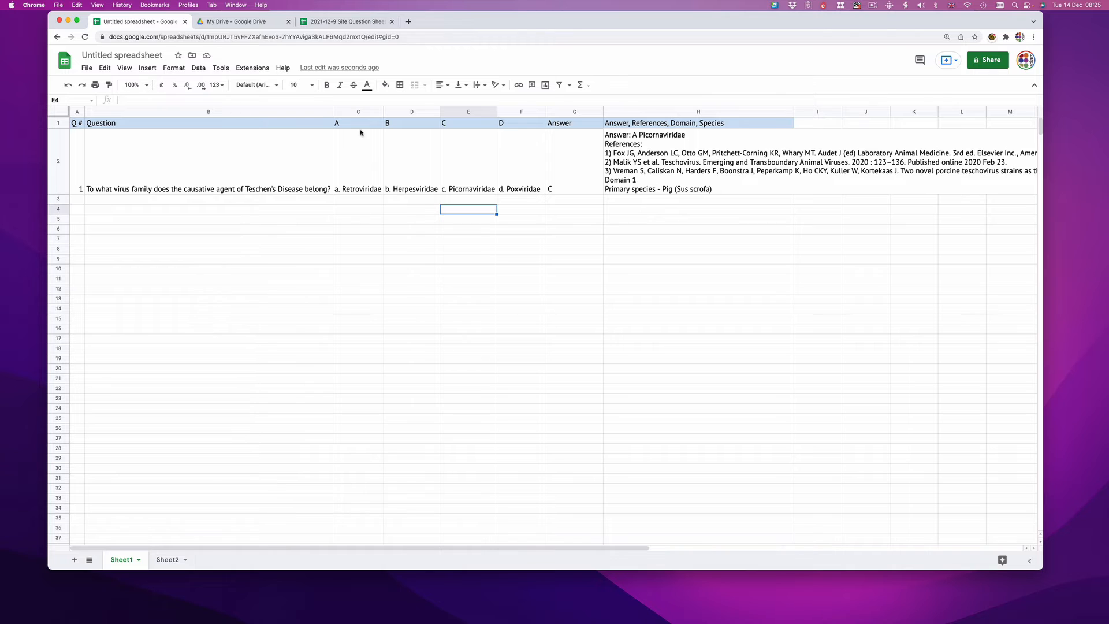
Switch to the 2021-12-9 Site Question Sheet, review its question rows, and widen answer columns L and M.
{"action": "left_click", "coordinate": [346, 22]}
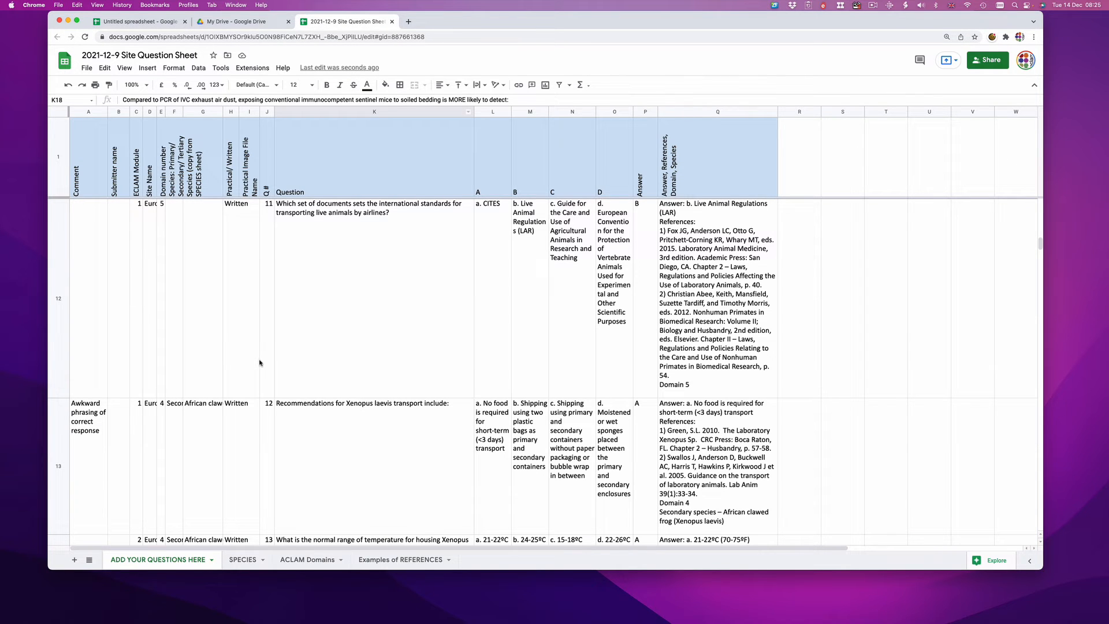
{"action": "scroll", "coordinate": [266, 363], "scroll_direction": "up", "scroll_amount": 10}
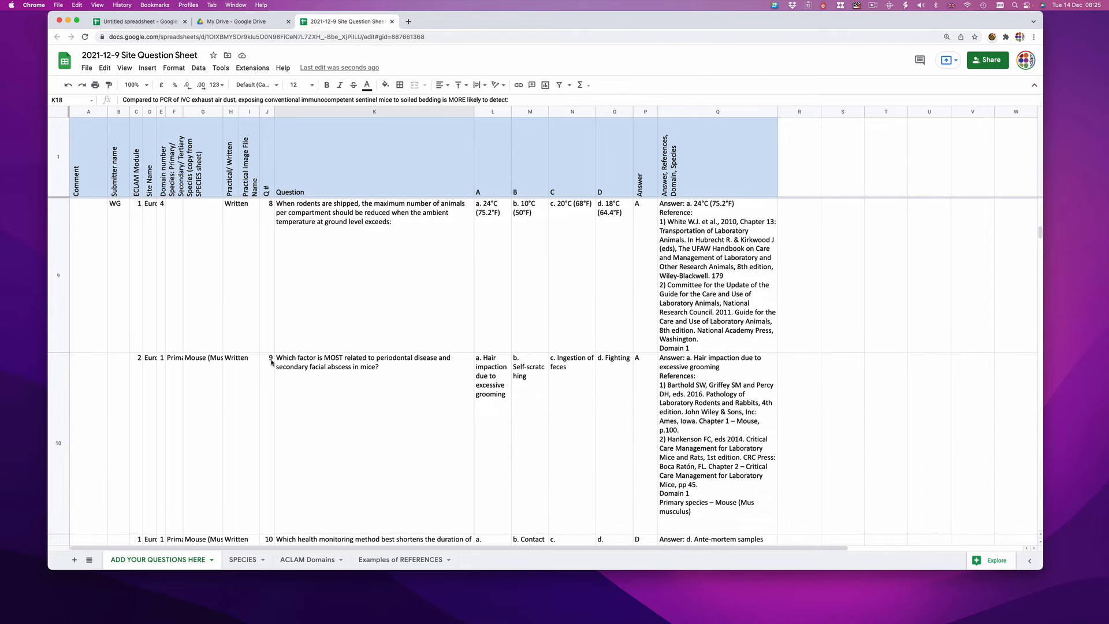
{"action": "scroll", "coordinate": [272, 363], "scroll_direction": "up", "scroll_amount": 5}
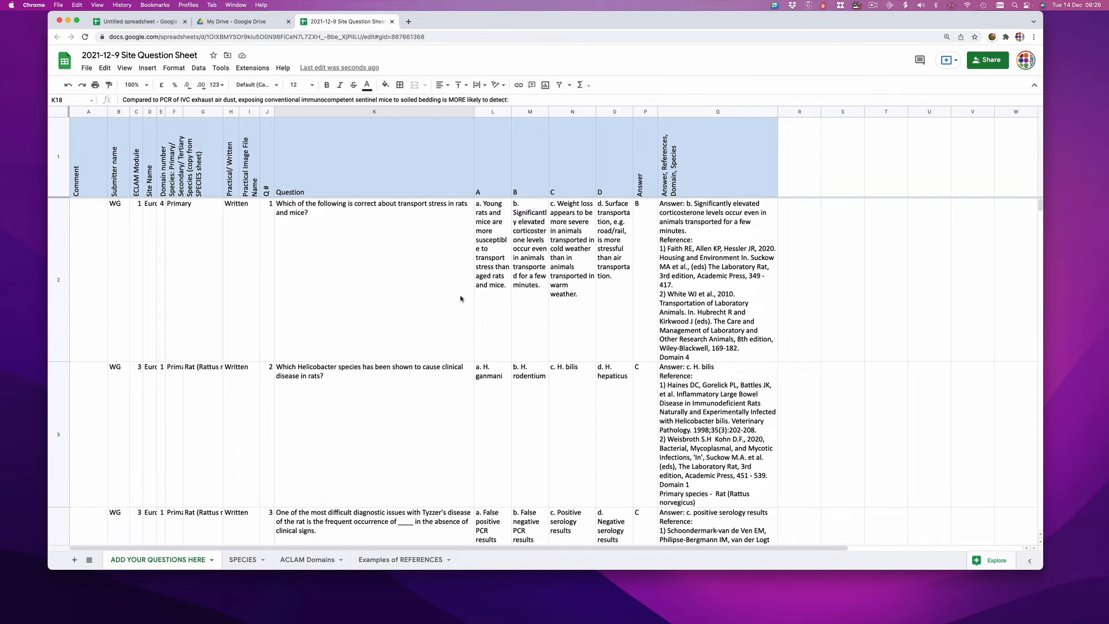
{"action": "scroll", "coordinate": [506, 312], "scroll_direction": "down", "scroll_amount": 3}
{"action": "scroll", "coordinate": [506, 312], "scroll_direction": "down", "scroll_amount": 10}
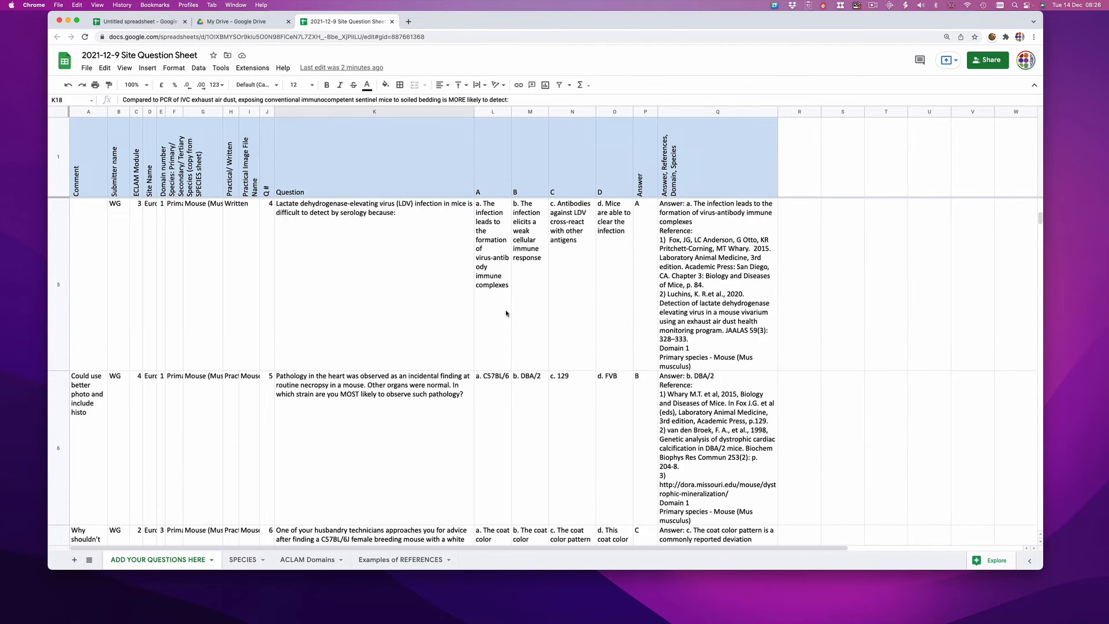
{"action": "scroll", "coordinate": [506, 314], "scroll_direction": "up", "scroll_amount": 4}
{"action": "scroll", "coordinate": [506, 312], "scroll_direction": "up", "scroll_amount": 8}
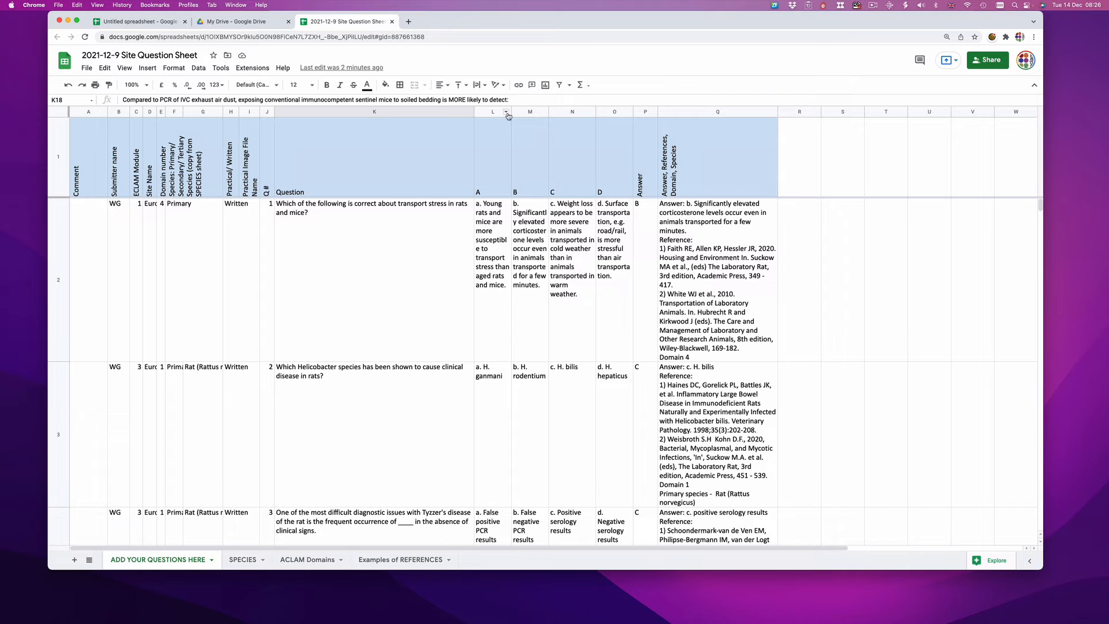
{"action": "left_click_drag", "start_coordinate": [511, 111], "coordinate": [598, 111]}
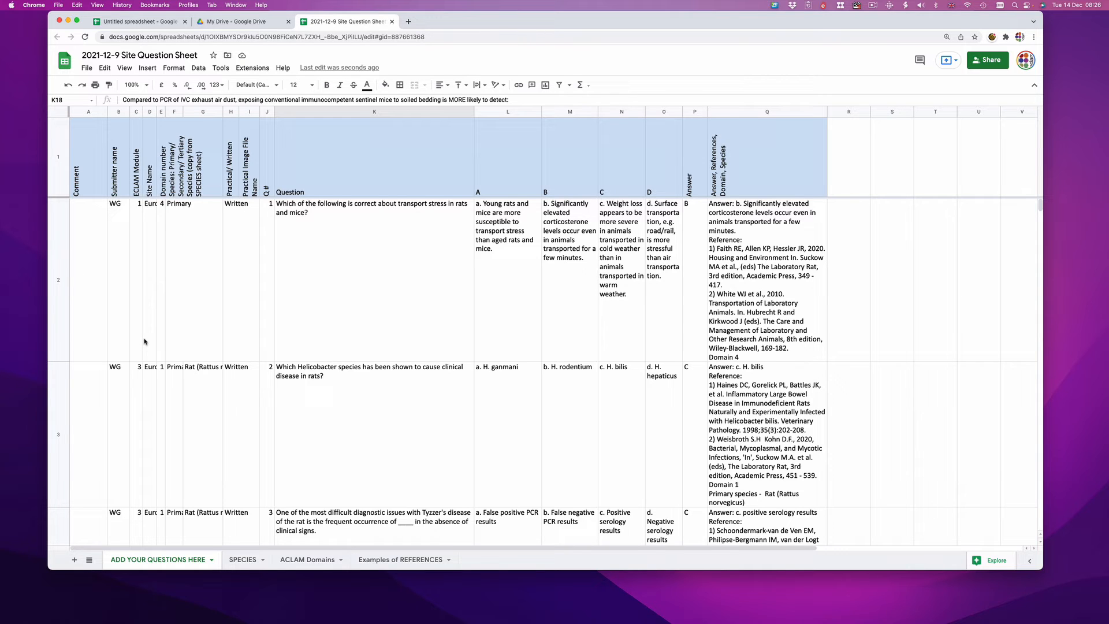
Resize rows 2 to 44 to a specified height of 20 pixels and look over the compacted question list.
{"action": "left_click", "coordinate": [187, 341]}
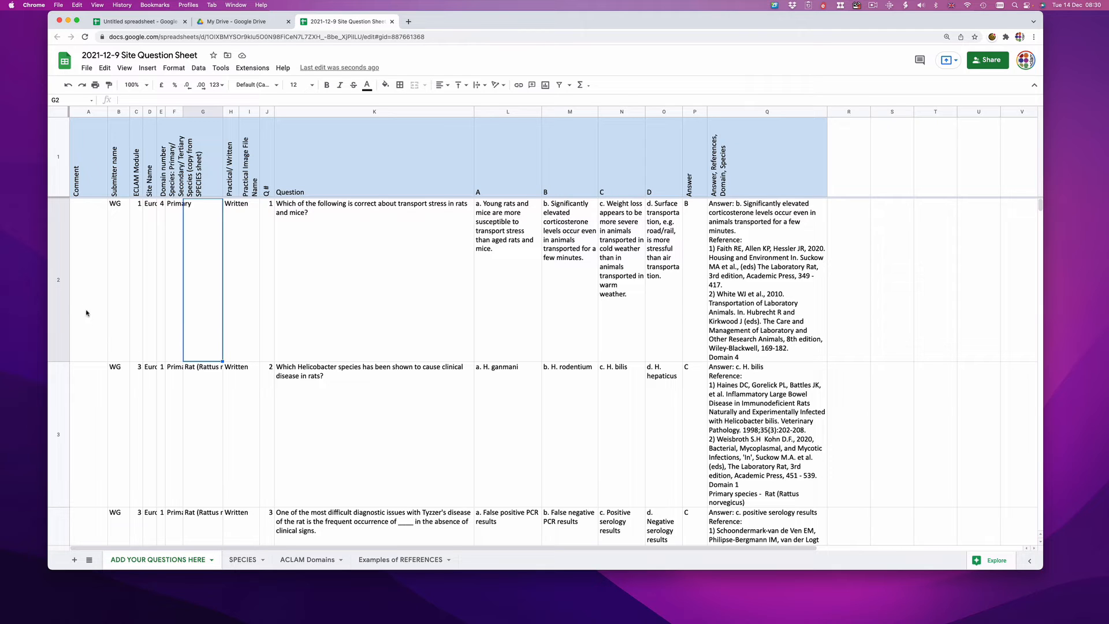
{"action": "left_click", "coordinate": [57, 282]}
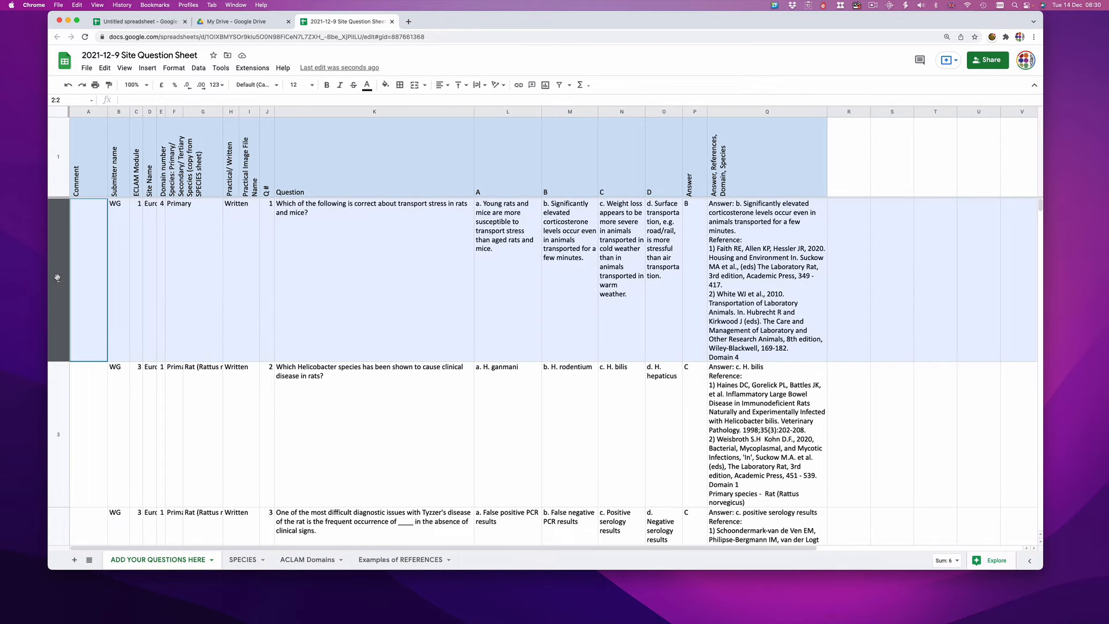
{"action": "mouse_move", "coordinate": [59, 351]}
{"action": "left_mouse_down"}
{"action": "mouse_move", "coordinate": [57, 560]}
{"action": "mouse_move", "coordinate": [58, 352]}
{"action": "left_mouse_up"}
{"action": "right_click", "coordinate": [58, 351]}
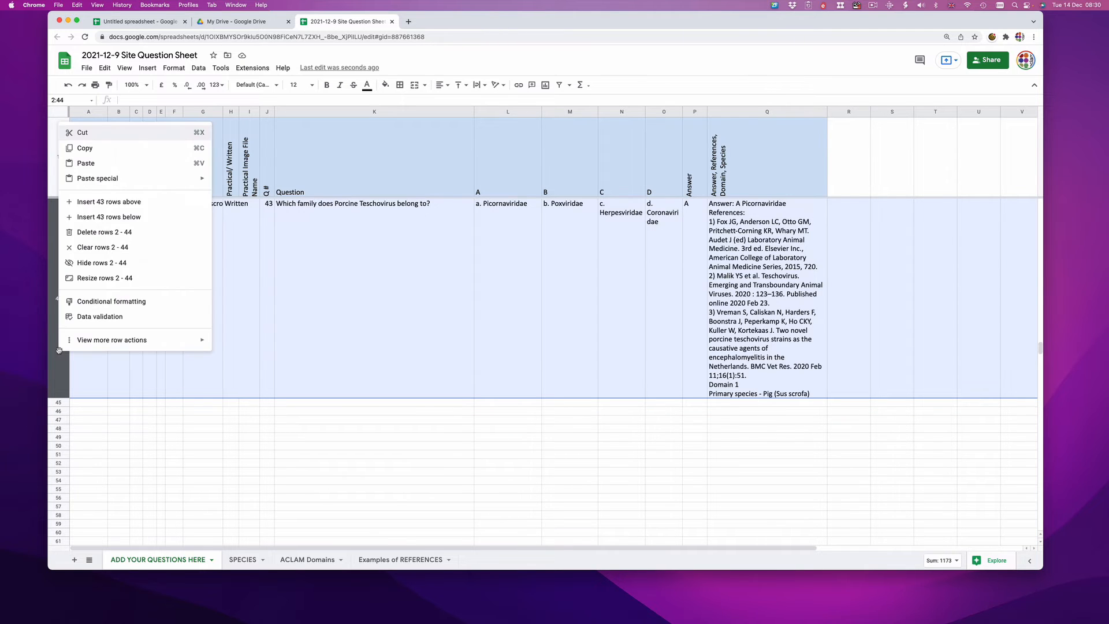
{"action": "left_click", "coordinate": [91, 278]}
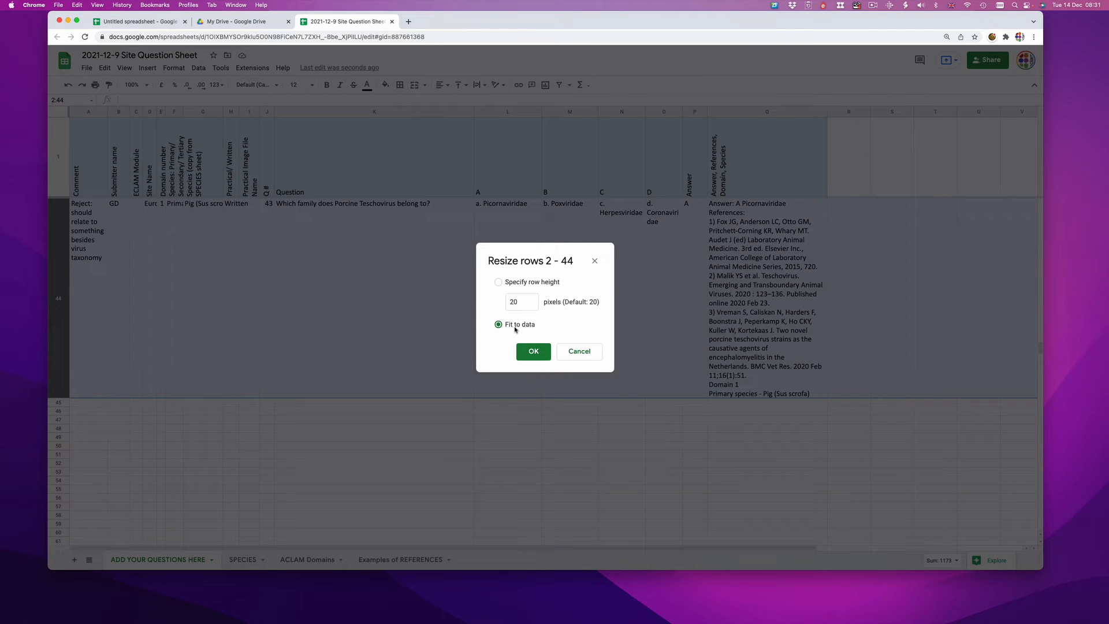
{"action": "left_click", "coordinate": [498, 283]}
{"action": "left_click", "coordinate": [534, 352]}
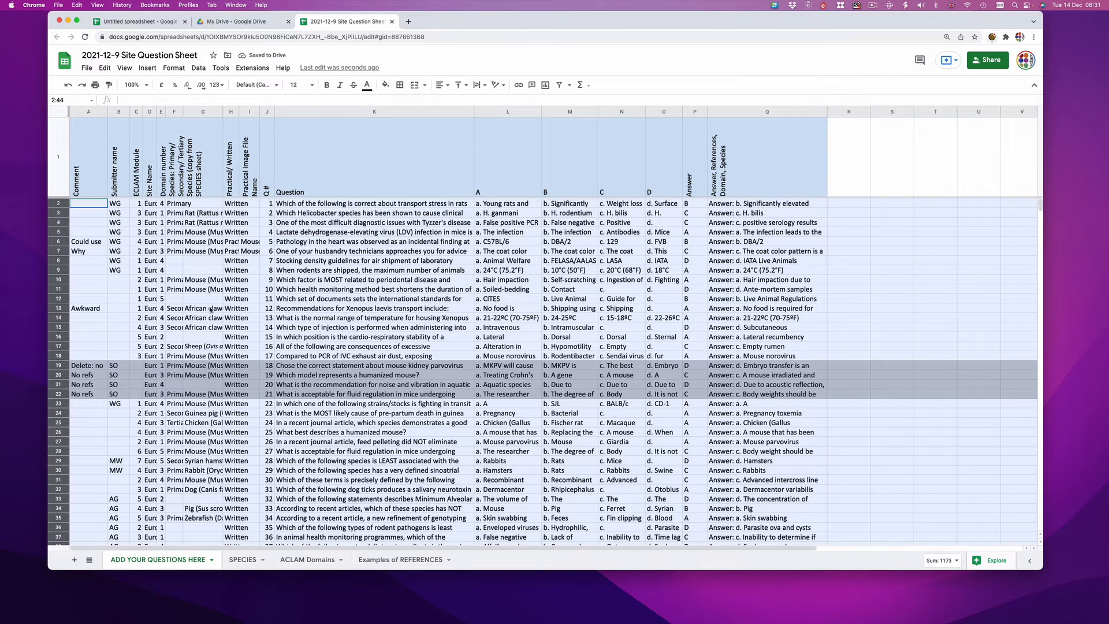
{"action": "scroll", "coordinate": [213, 300], "scroll_direction": "down", "scroll_amount": 5}
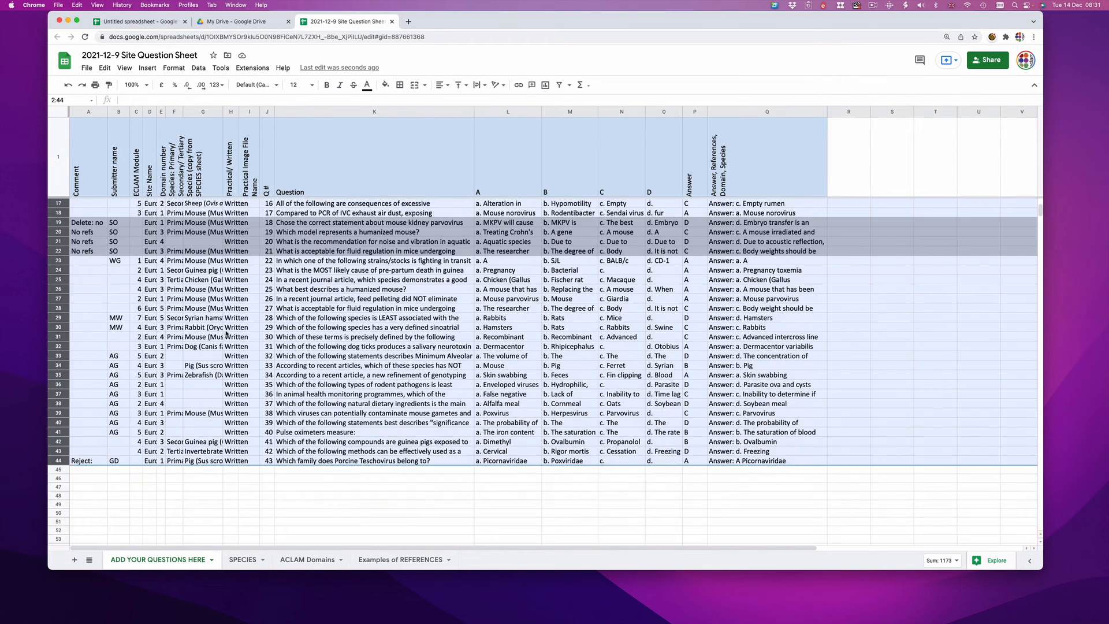
{"action": "scroll", "coordinate": [226, 333], "scroll_direction": "up", "scroll_amount": 5}
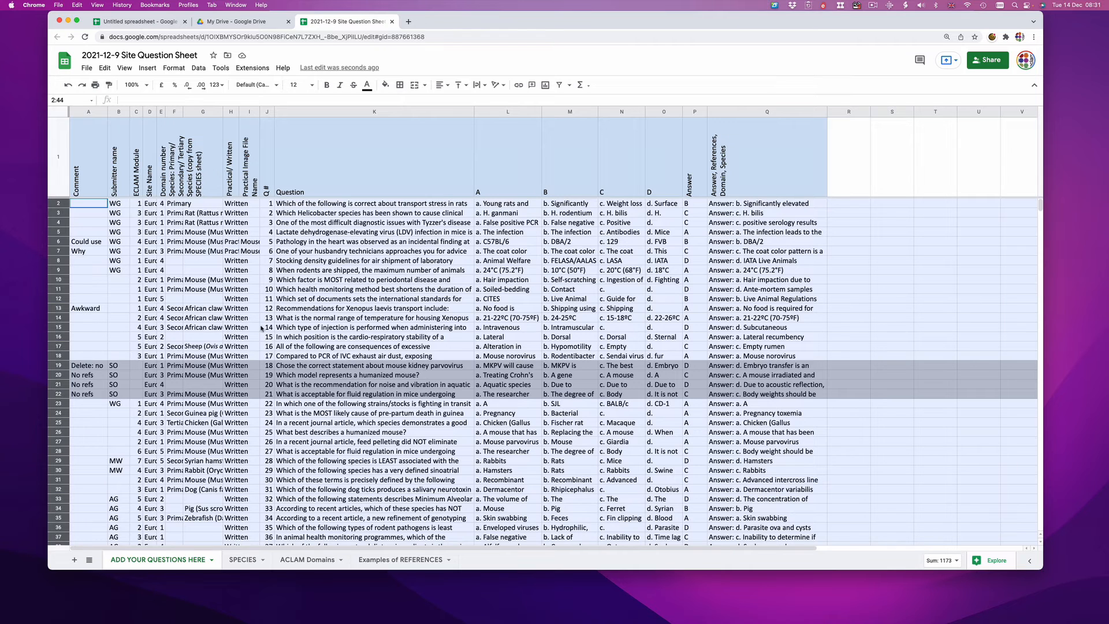
{"action": "scroll", "coordinate": [260, 327], "scroll_direction": "down", "scroll_amount": 3}
{"action": "scroll", "coordinate": [260, 326], "scroll_direction": "up", "scroll_amount": 3}
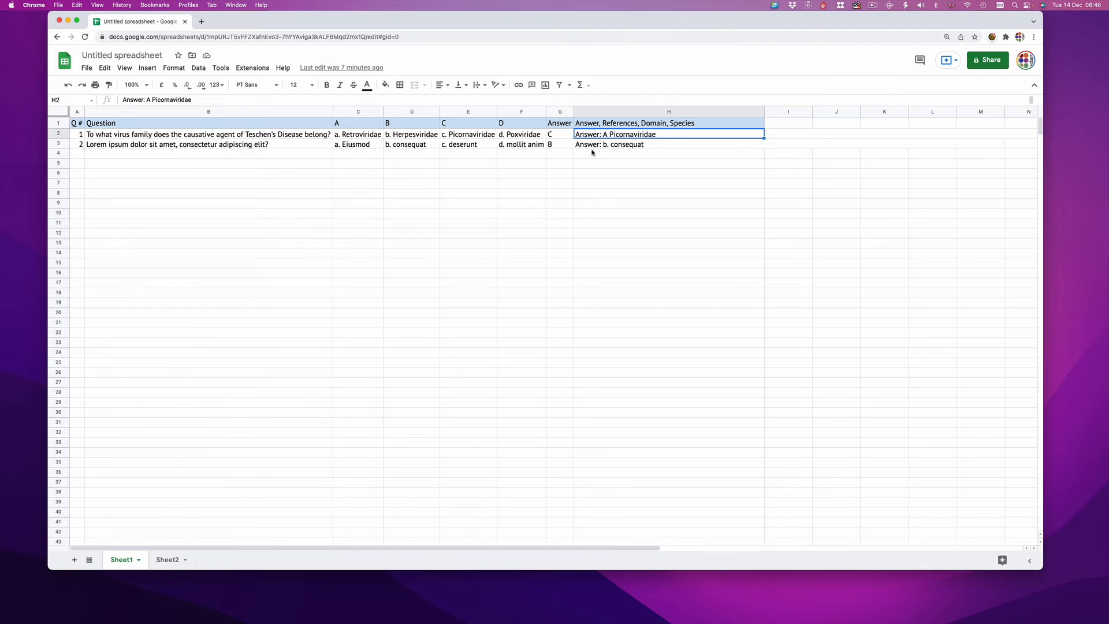
In cell H2 of the Untitled spreadsheet, add "or domain 3?" after Domain 1, then delete the added text.
{"action": "double_click", "coordinate": [605, 134]}
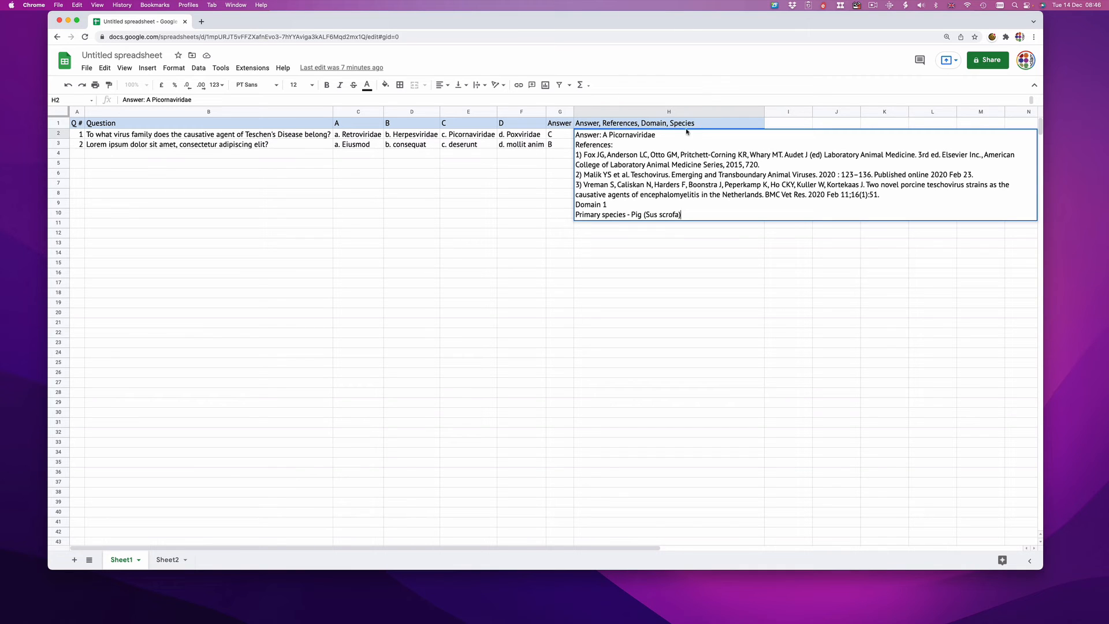
{"action": "left_click_drag", "start_coordinate": [671, 175], "coordinate": [703, 175]}
{"action": "left_click", "coordinate": [625, 203]}
{"action": "type", "text": "or domain 3?"}
{"action": "key", "text": "BackSpace"}
{"action": "key", "text": "BackSpace"}
{"action": "key", "text": "BackSpace"}
{"action": "key", "text": "BackSpace"}
{"action": "key", "text": "BackSpace"}
{"action": "key", "text": "BackSpace"}
{"action": "key", "text": "BackSpace"}
{"action": "key", "text": "BackSpace"}
{"action": "key", "text": "BackSpace"}
{"action": "key", "text": "Return"}
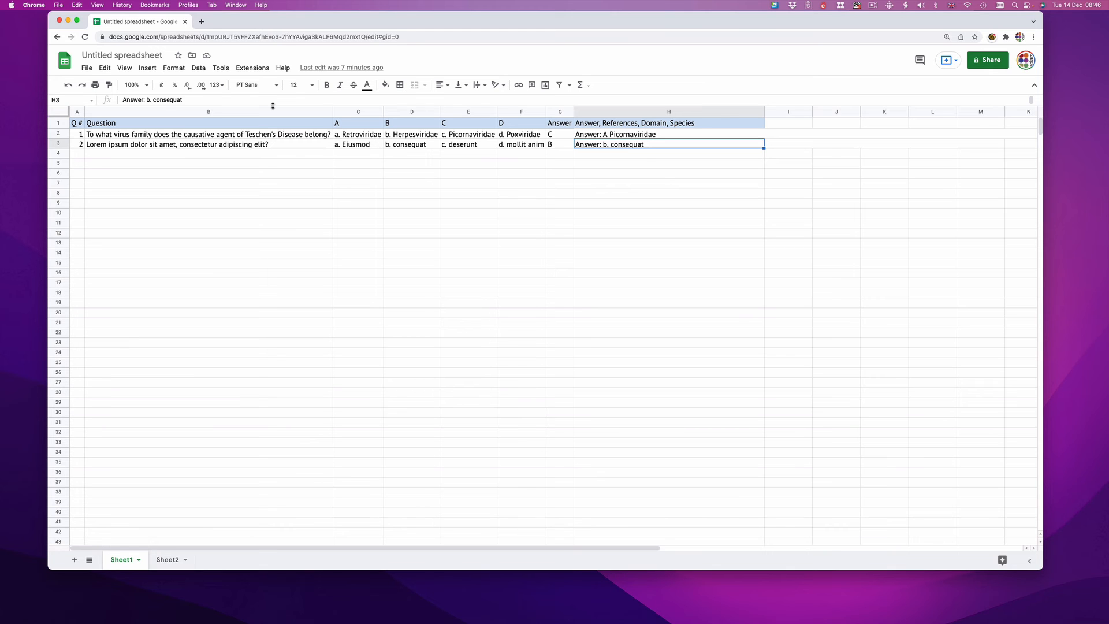
Enlarge the formula bar to show the full multi-line text of cell H3.
{"action": "left_click_drag", "start_coordinate": [272, 105], "coordinate": [275, 185]}
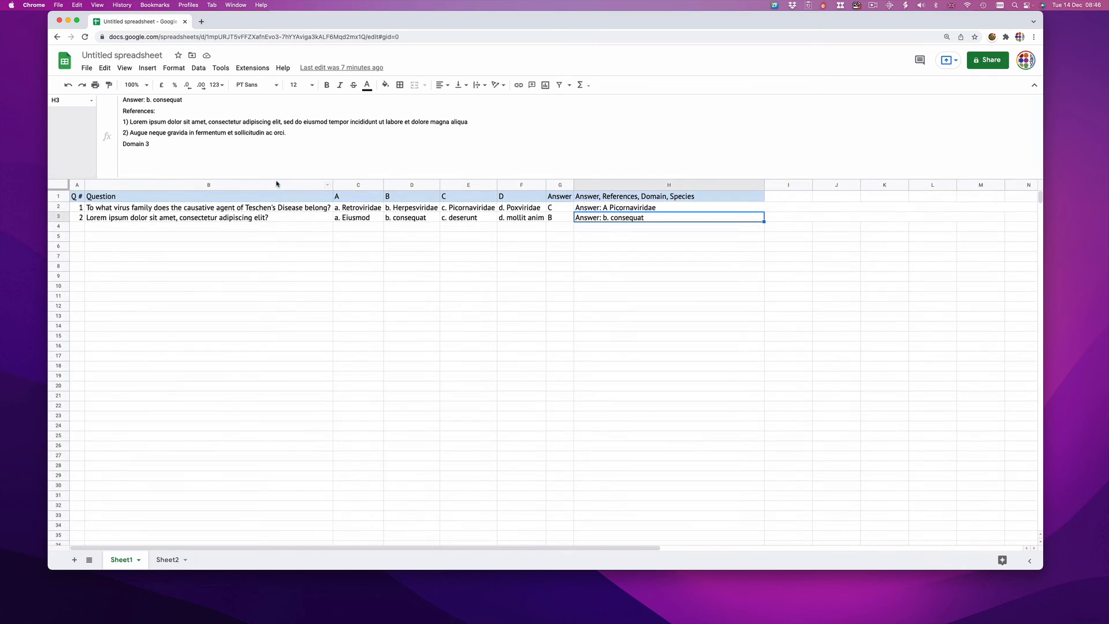
In the formula bar, add "or domain 4" after Domain 3 in cell H3, then delete the added text.
{"action": "left_click", "coordinate": [157, 146]}
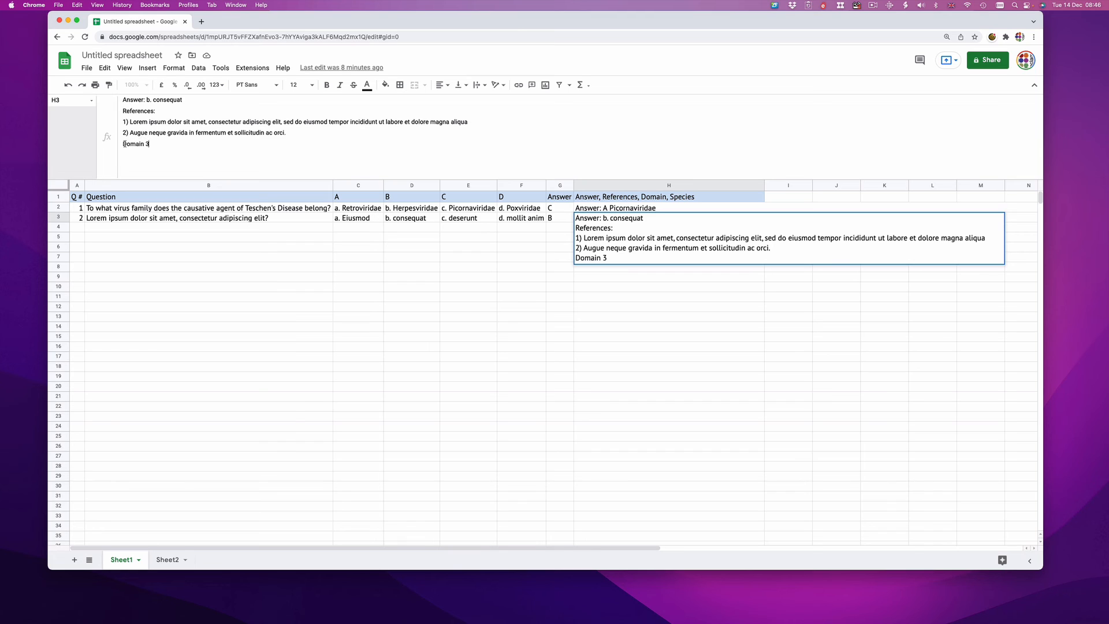
{"action": "left_click_drag", "start_coordinate": [127, 144], "coordinate": [143, 143]}
{"action": "left_click", "coordinate": [159, 143]}
{"action": "type", "text": "or domain 4"}
{"action": "key", "text": "BackSpace"}
{"action": "key", "text": "BackSpace"}
{"action": "key", "text": "BackSpace"}
{"action": "key", "text": "BackSpace"}
{"action": "key", "text": "BackSpace"}
{"action": "key", "text": "BackSpace"}
{"action": "key", "text": "BackSpace"}
{"action": "key", "text": "BackSpace"}
{"action": "key", "text": "BackSpace"}
{"action": "key", "text": "BackSpace"}
{"action": "key", "text": "BackSpace"}
{"action": "key", "text": "BackSpace"}
{"action": "key", "text": "Return"}
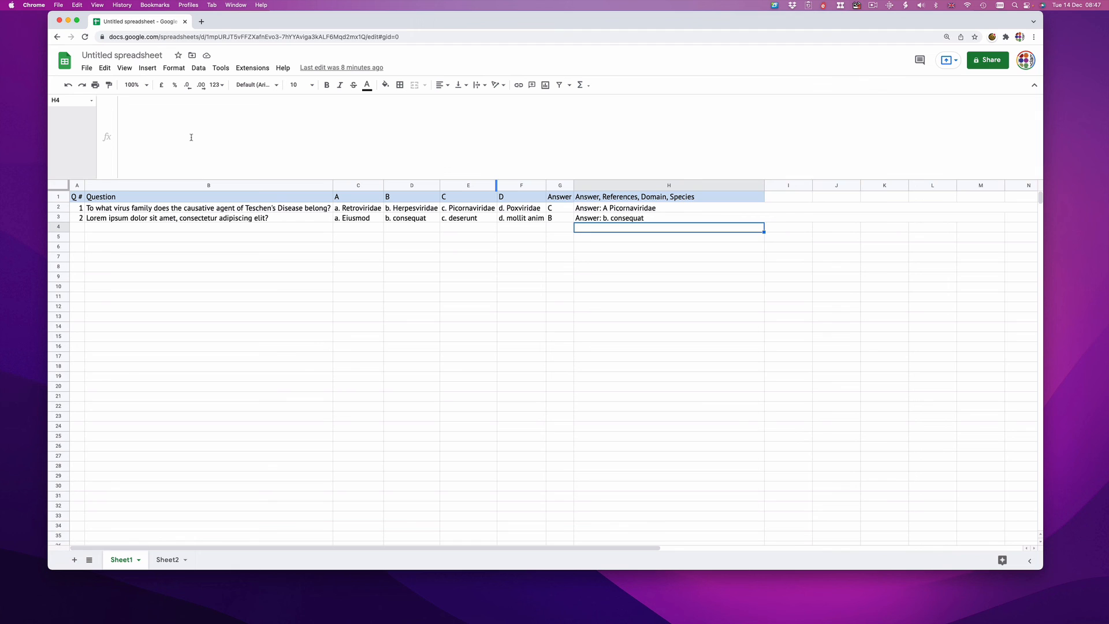
Examine the full text of H2 and H3 in the enlarged formula bar, then step through row 2's cells to question cell B3.
{"action": "left_click", "coordinate": [593, 211]}
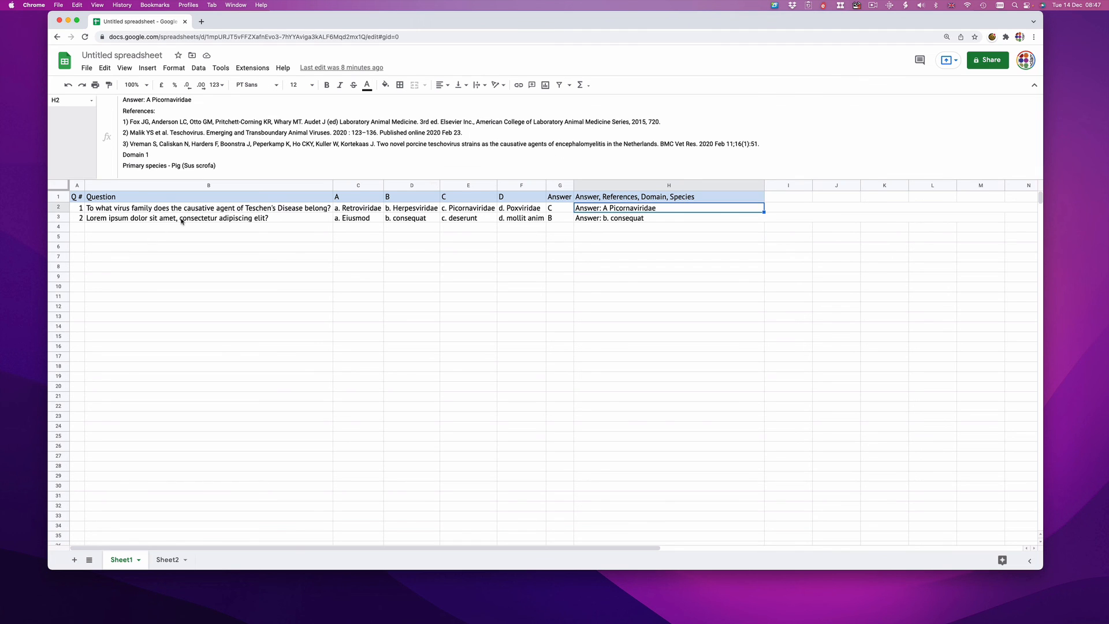
{"action": "left_click", "coordinate": [599, 219]}
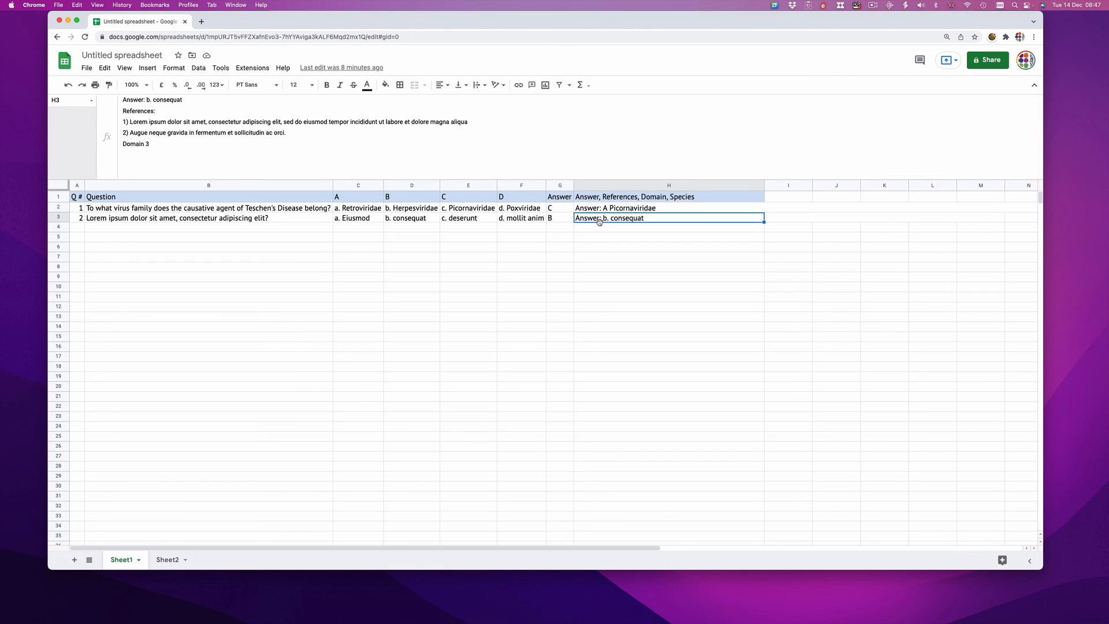
{"action": "key", "text": "Up"}
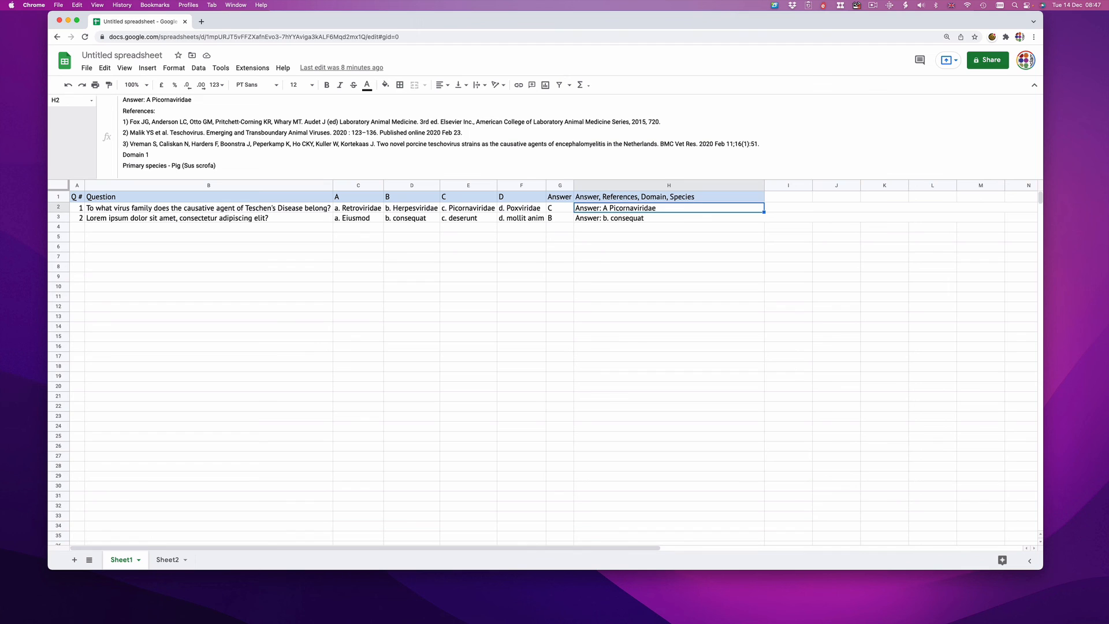
{"action": "key", "text": "Left"}
{"action": "key", "text": "Left"}
{"action": "key", "text": "Left"}
{"action": "key", "text": "Left"}
{"action": "key", "text": "Left"}
{"action": "key", "text": "Left"}
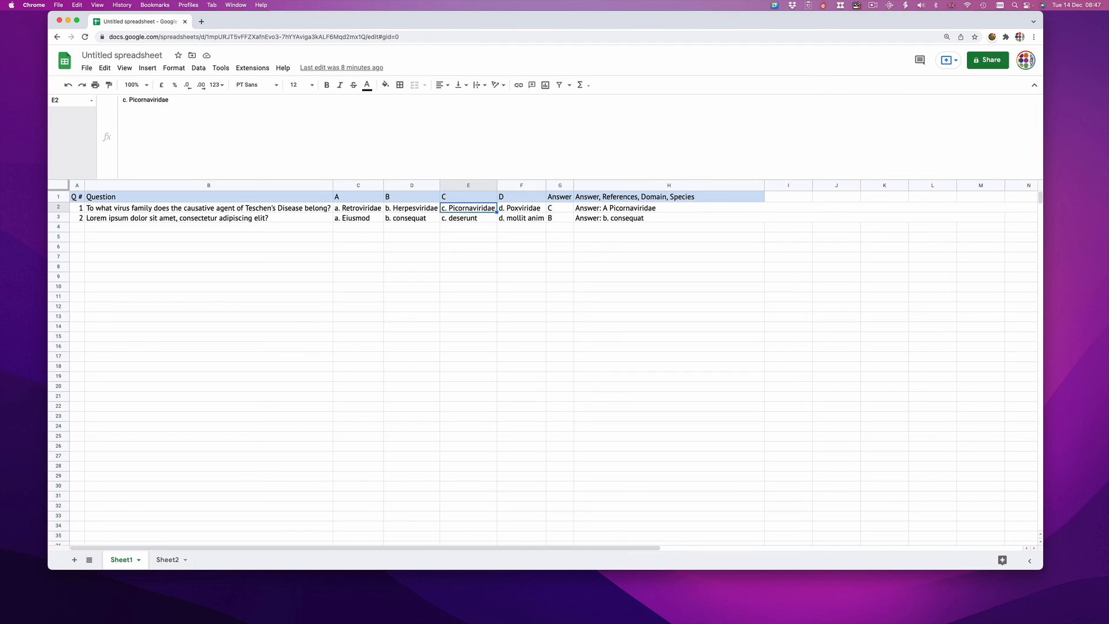
{"action": "key", "text": "Down"}
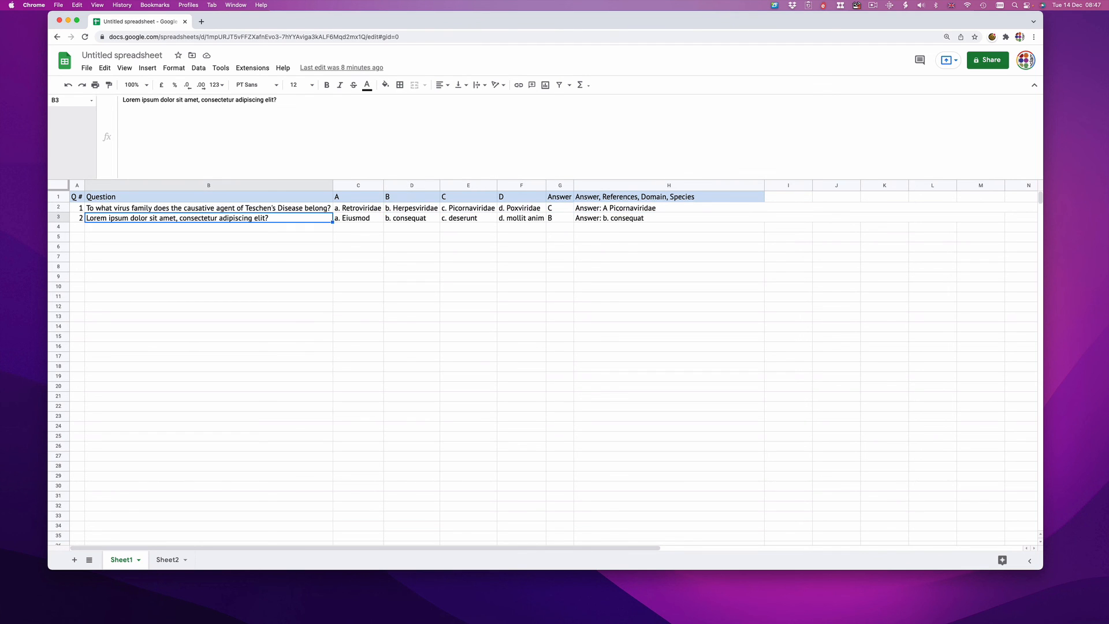